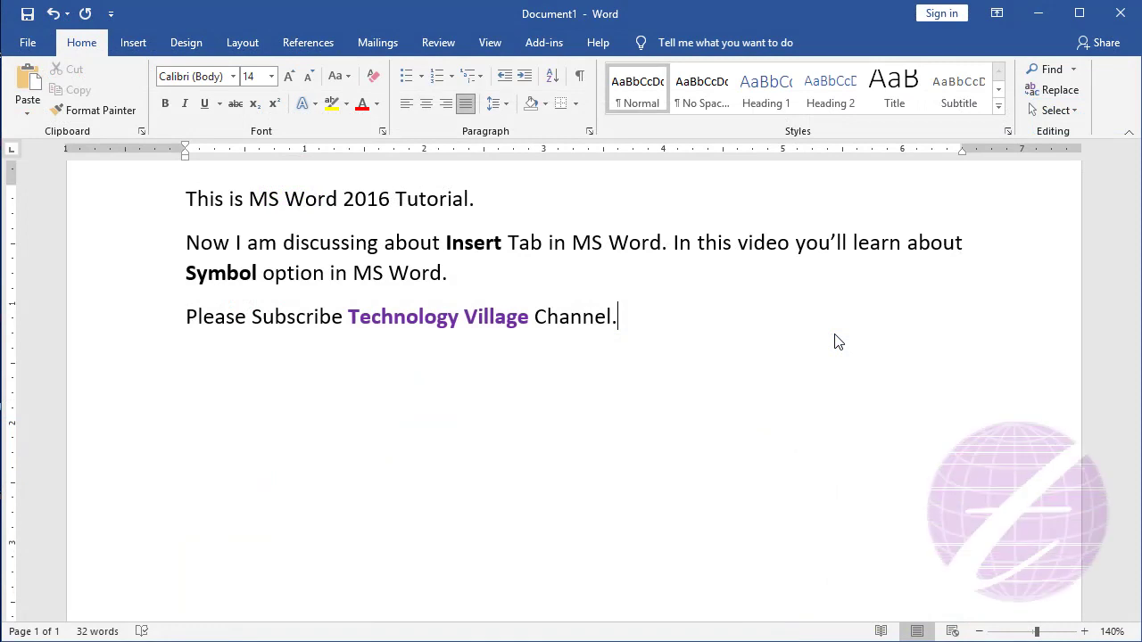
Step: On a new line, insert the Multiplication Sign symbol and type the rest of '2 × 2 = 4'
key("Return")
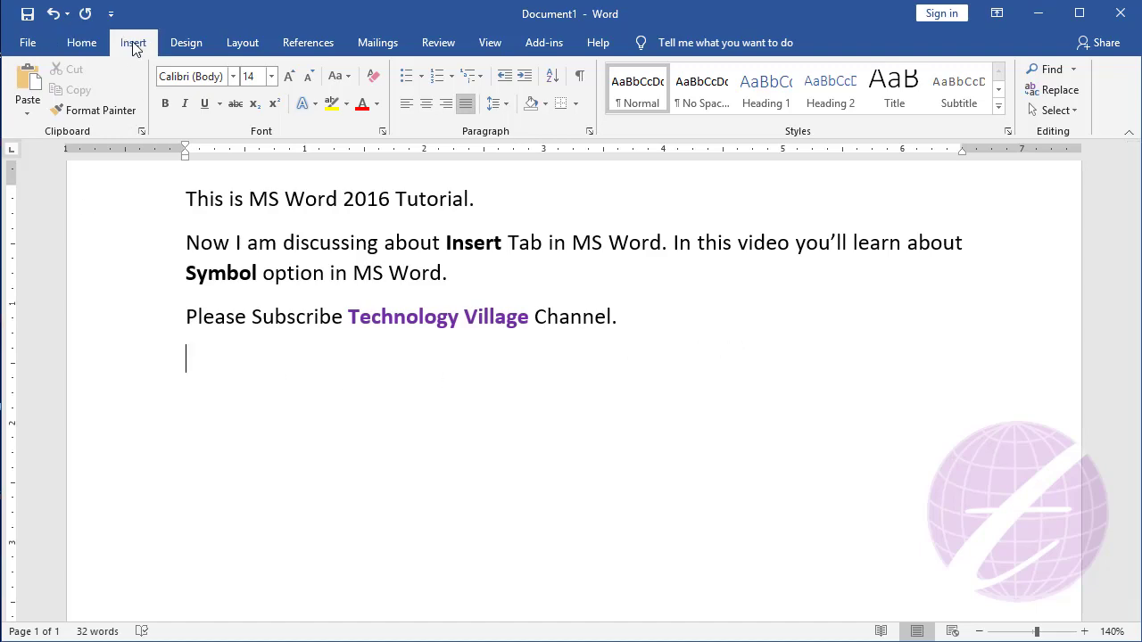
left_click(133, 43)
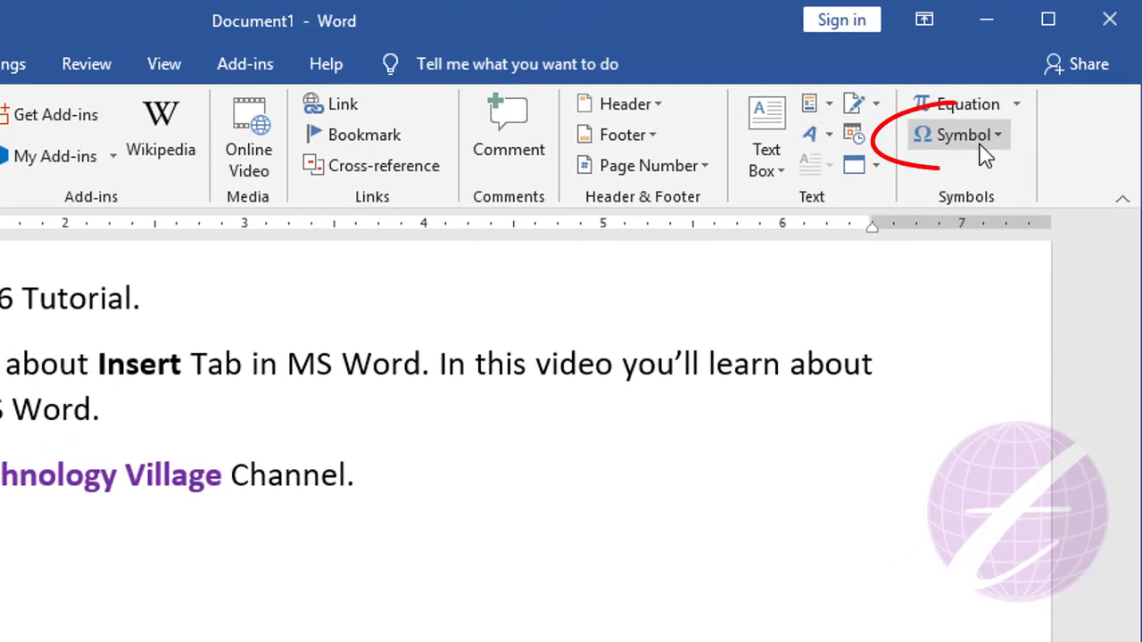
left_click(1000, 147)
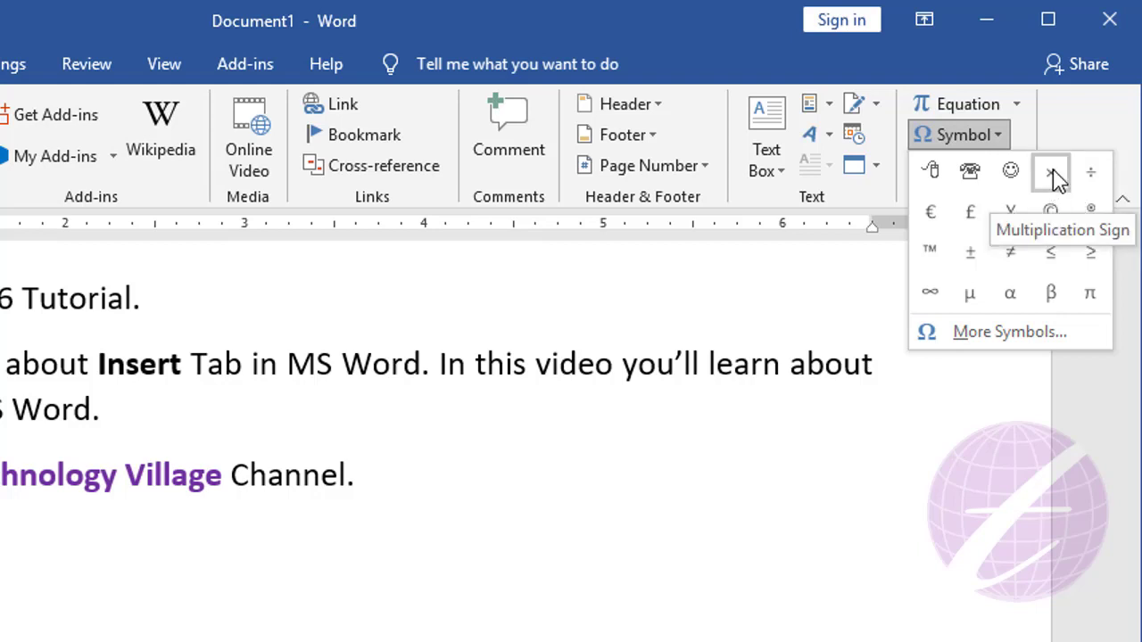
left_click(1051, 173)
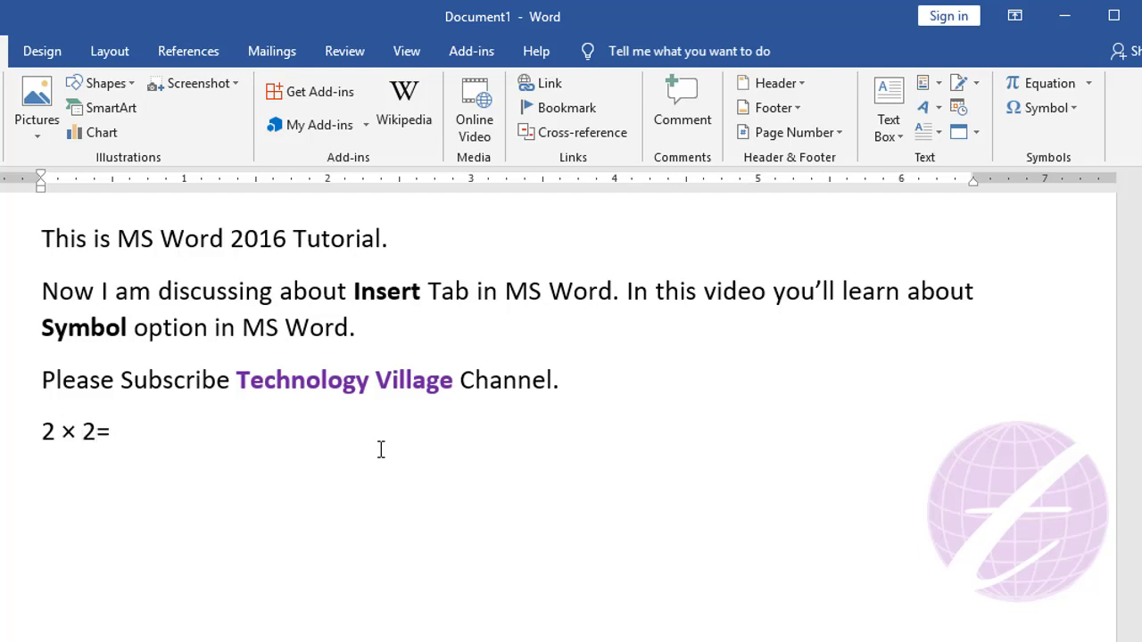
type("5")
left_click(1072, 108)
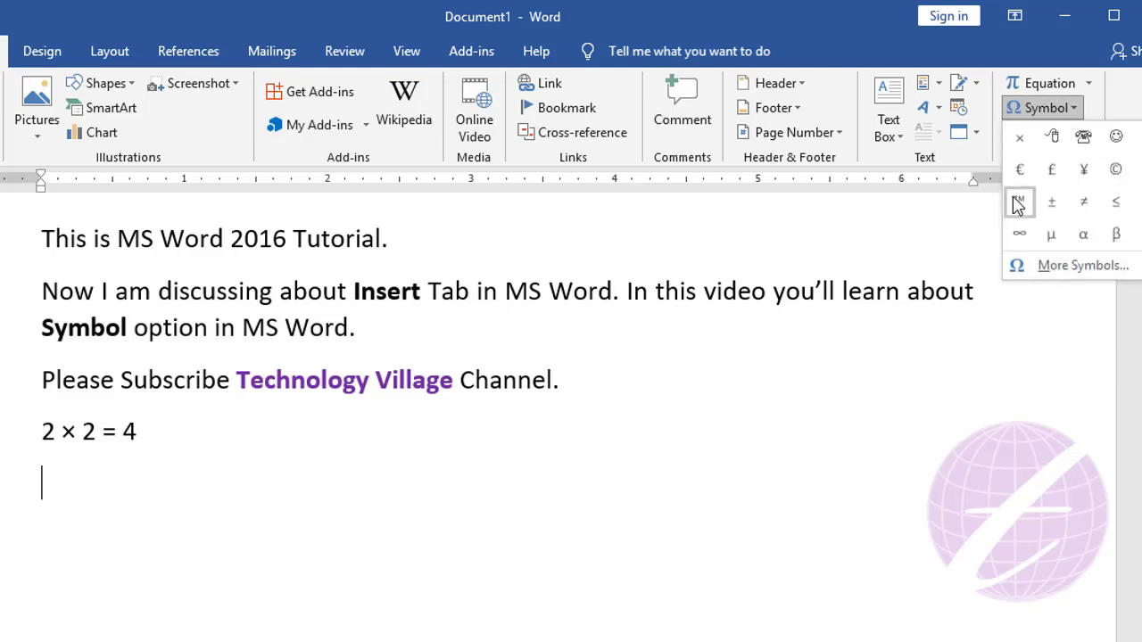
Step: Insert the Greek capital delta Δ from the Symbol font through More Symbols, then close the dialog
left_click(1069, 272)
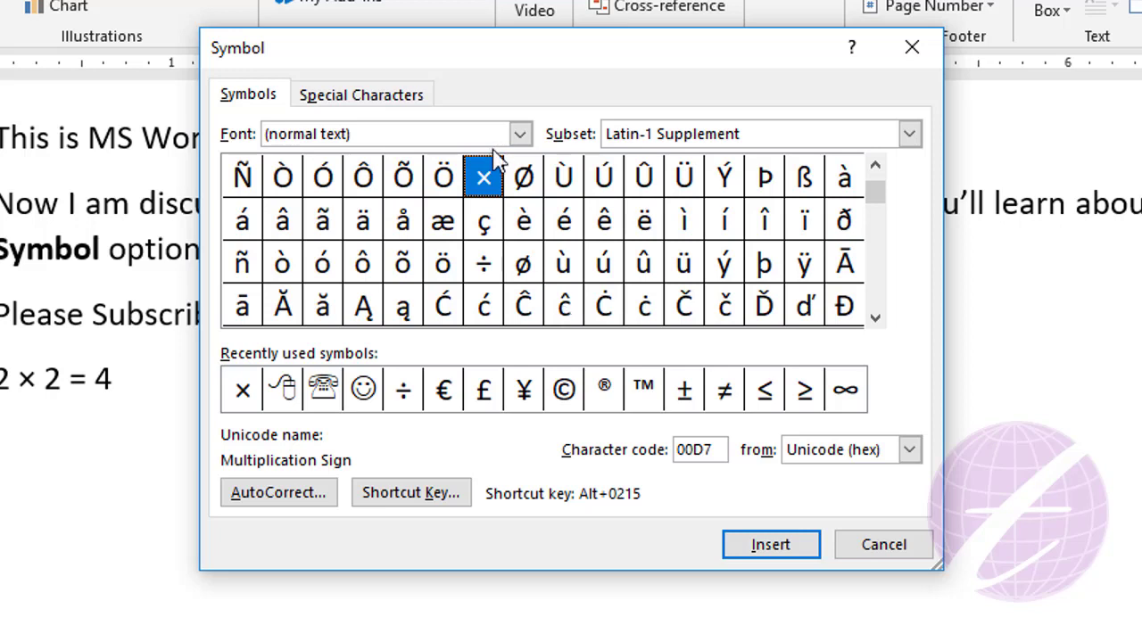
left_click(519, 134)
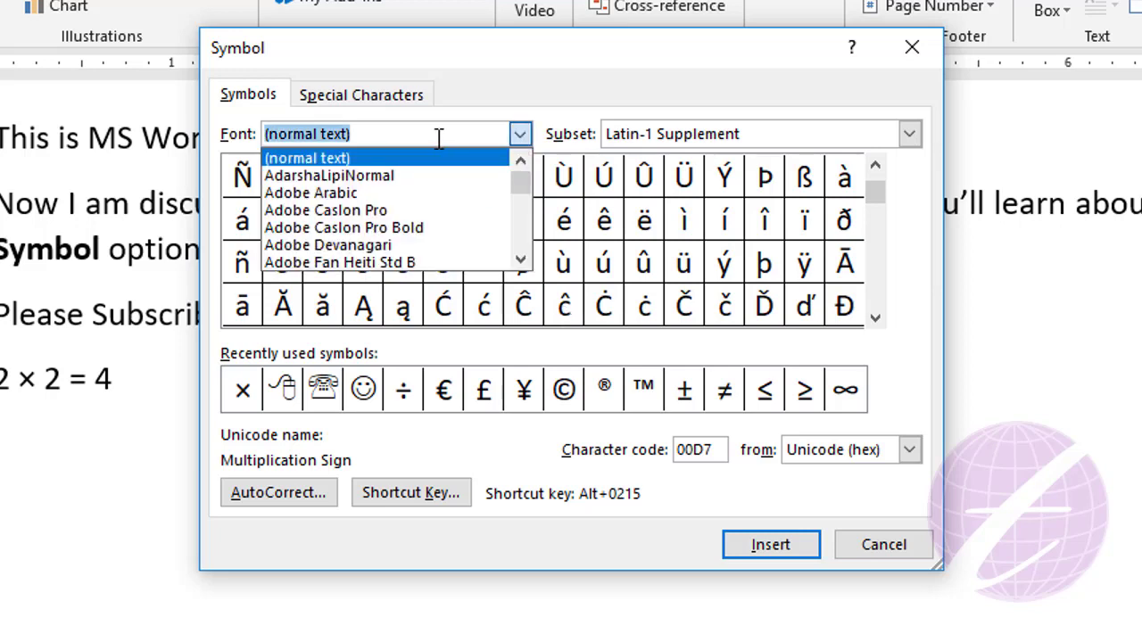
type("sy")
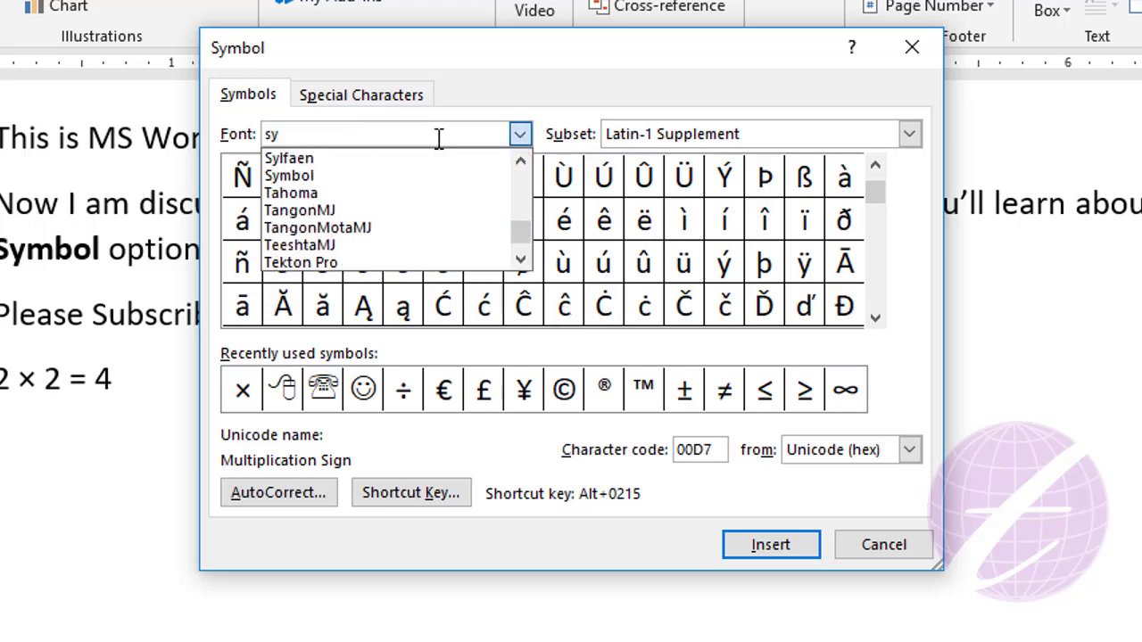
left_click(294, 176)
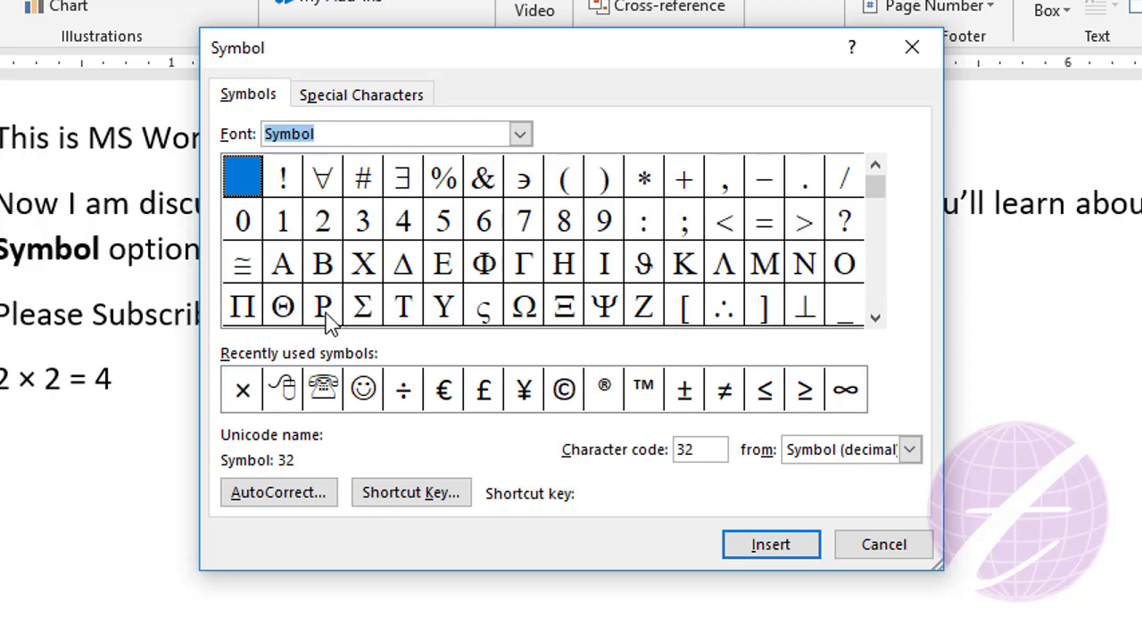
left_click(396, 255)
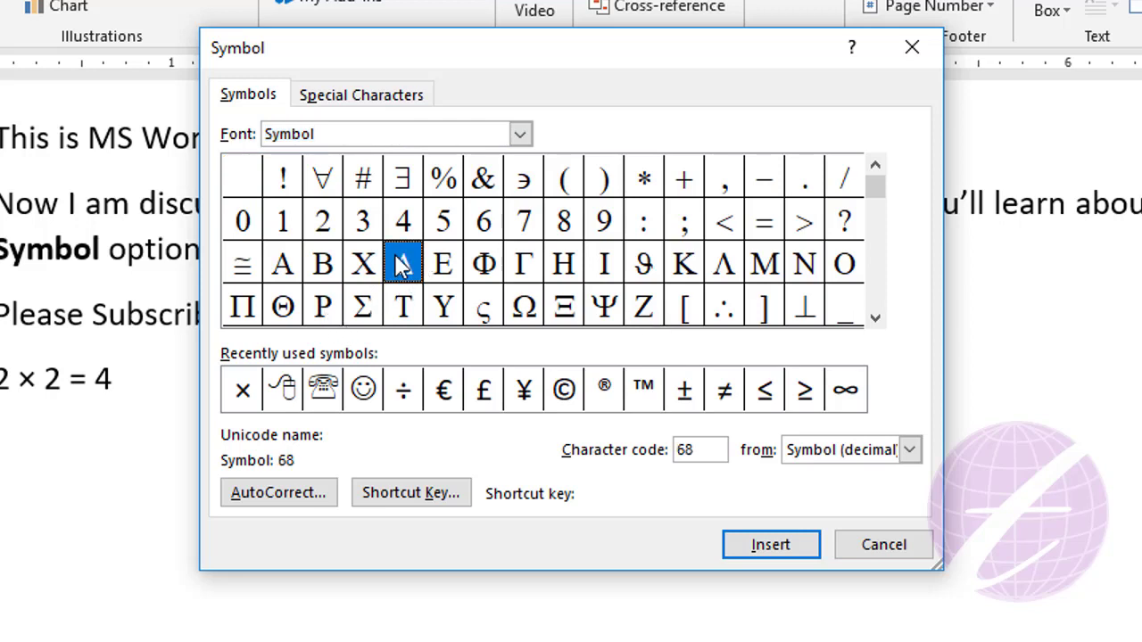
left_click(769, 544)
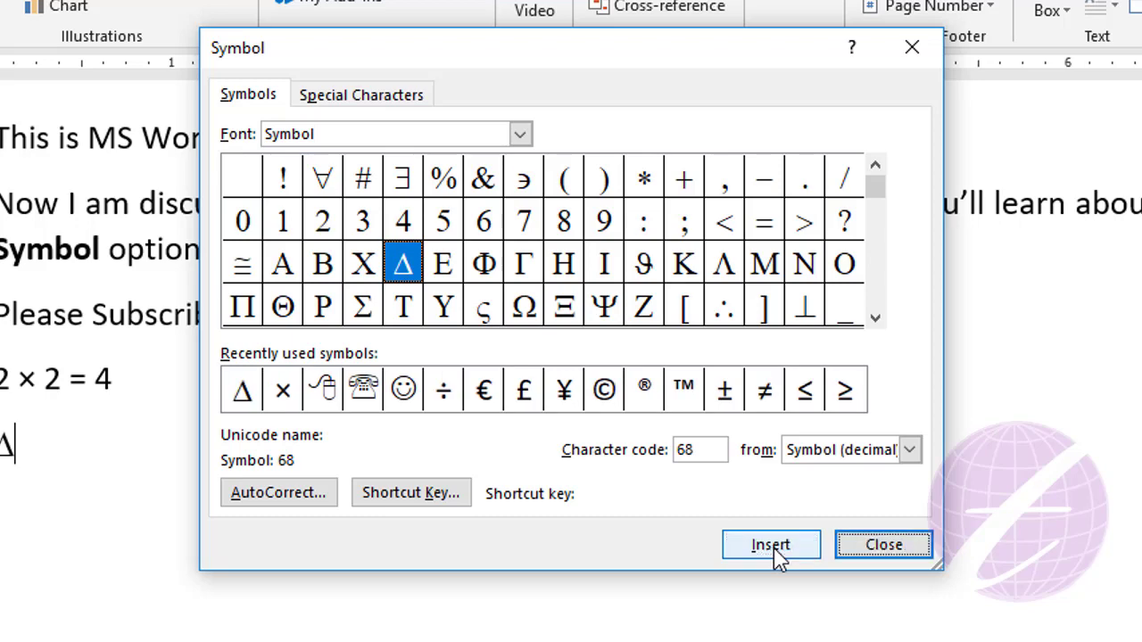
left_click(909, 548)
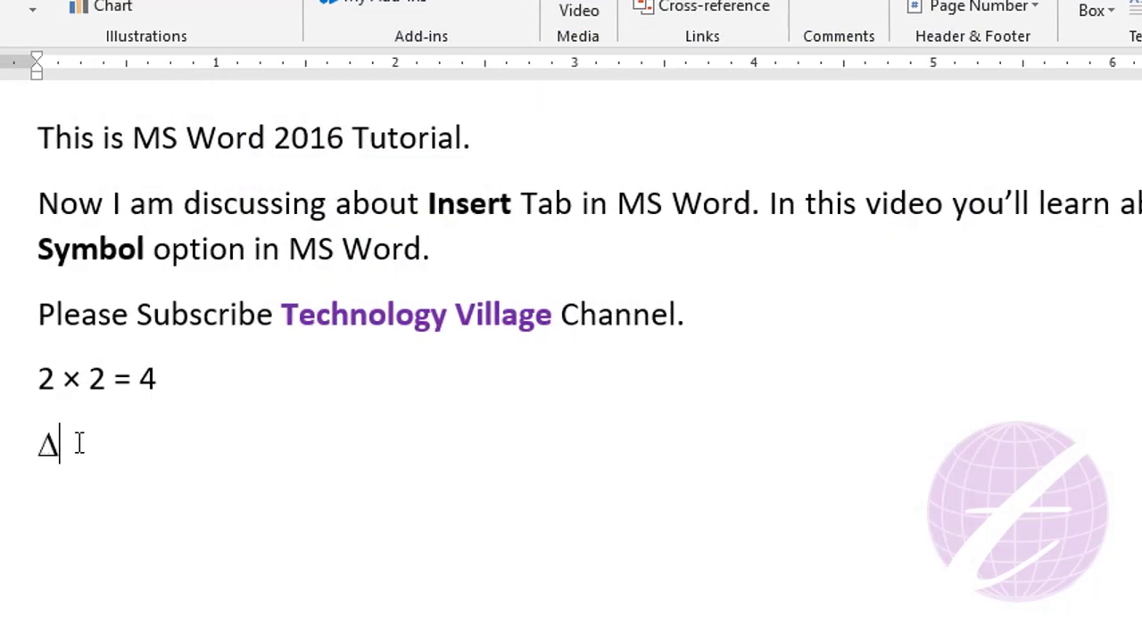
Step: Type ABC to complete 'ΔABC', then insert the Symbol-font copyright sign © on the line below
type("ABC")
scroll(379, 424, "down", 3)
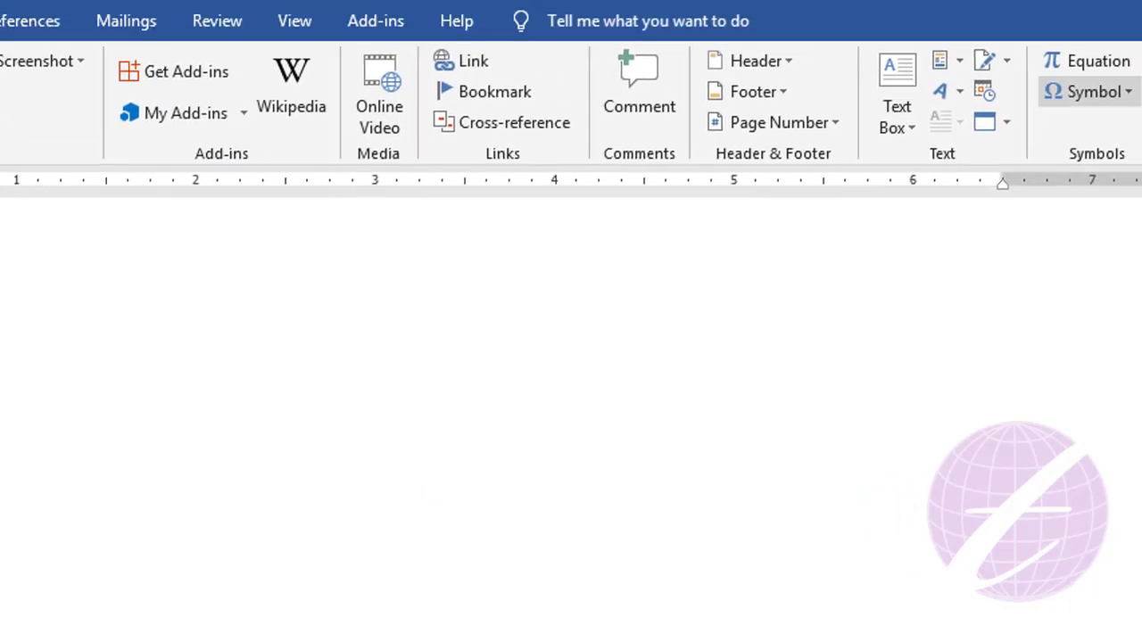
left_click(1055, 135)
left_click(1054, 334)
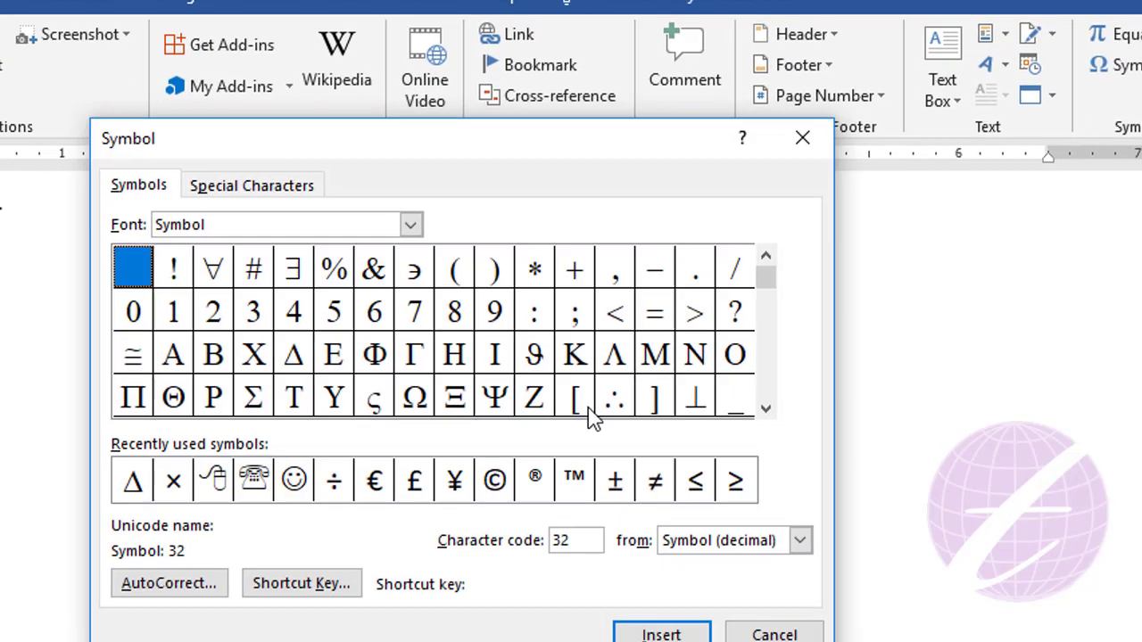
left_click_drag(914, 323, 921, 325)
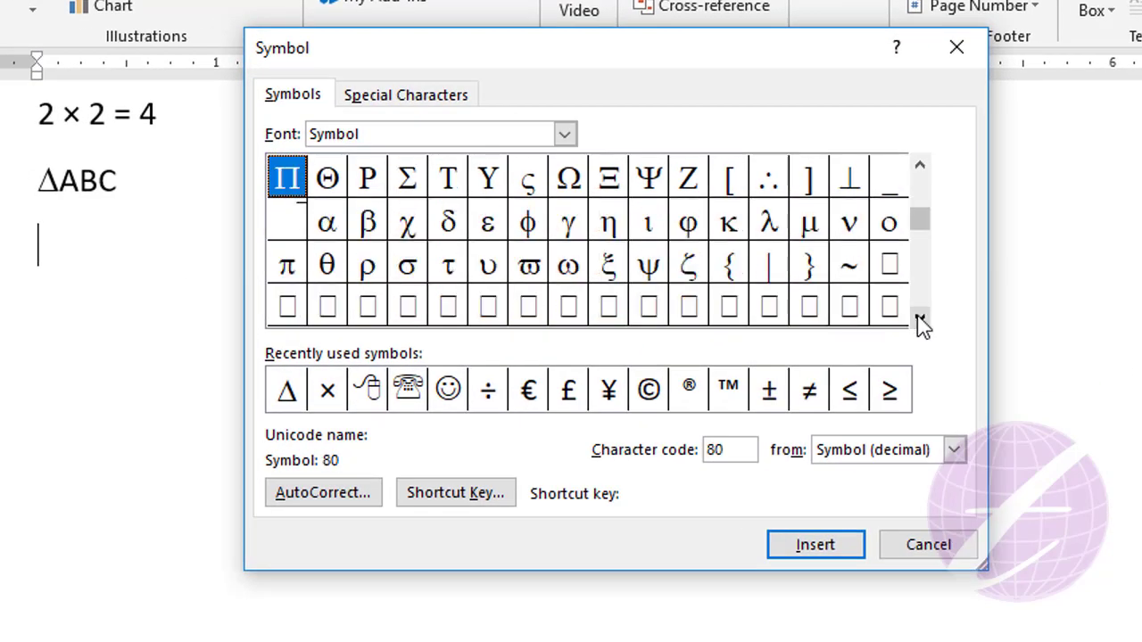
left_click(920, 319)
left_click(920, 319)
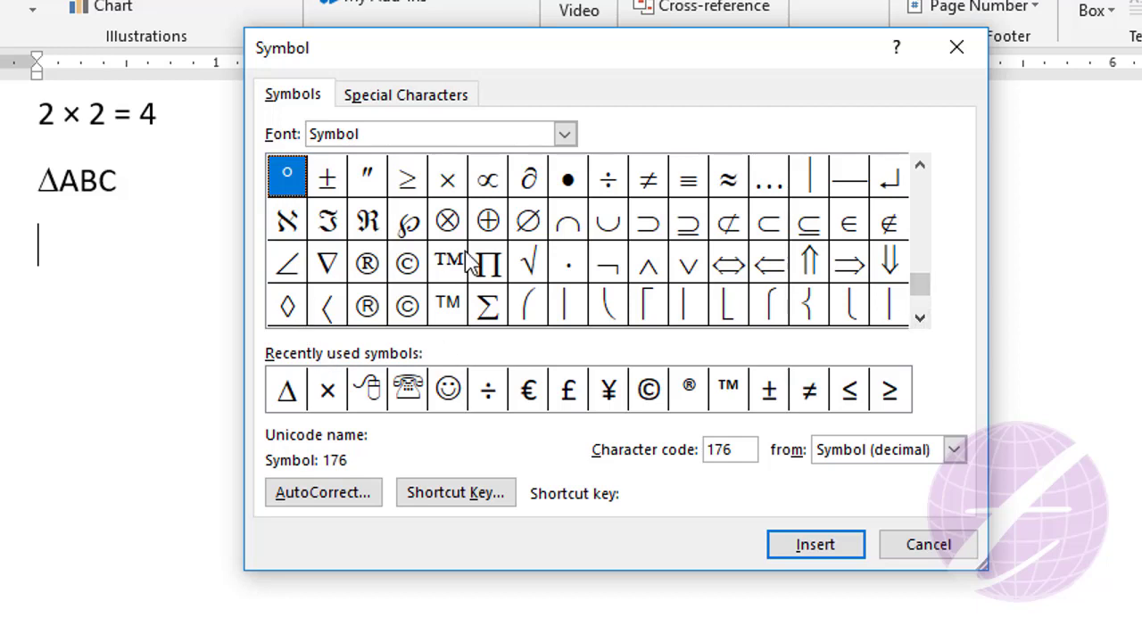
left_click(409, 262)
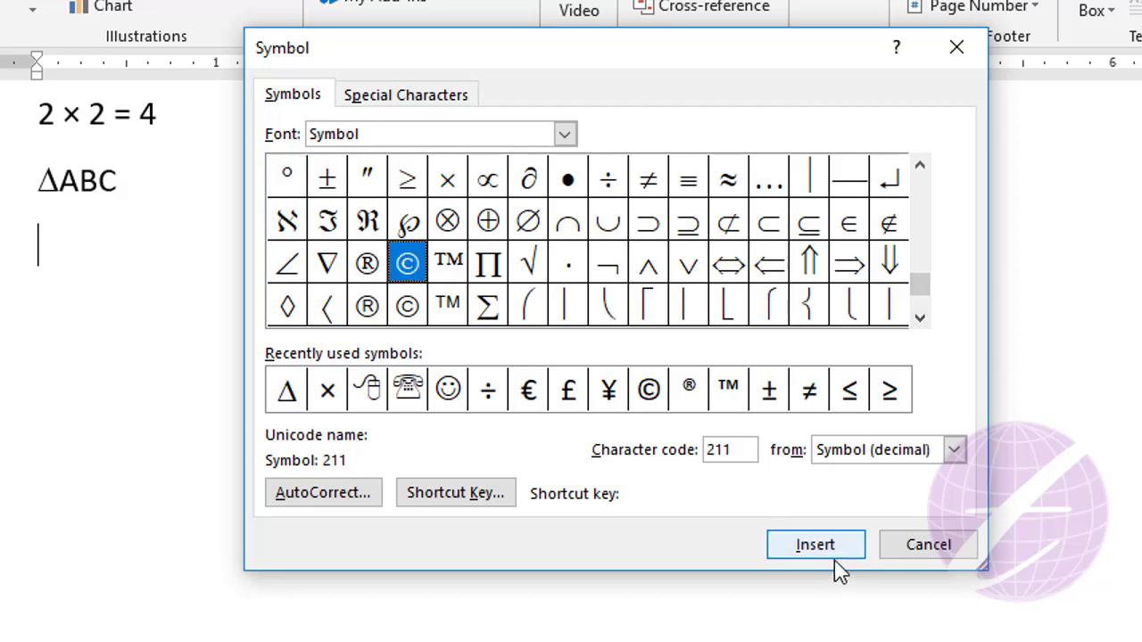
left_click(815, 545)
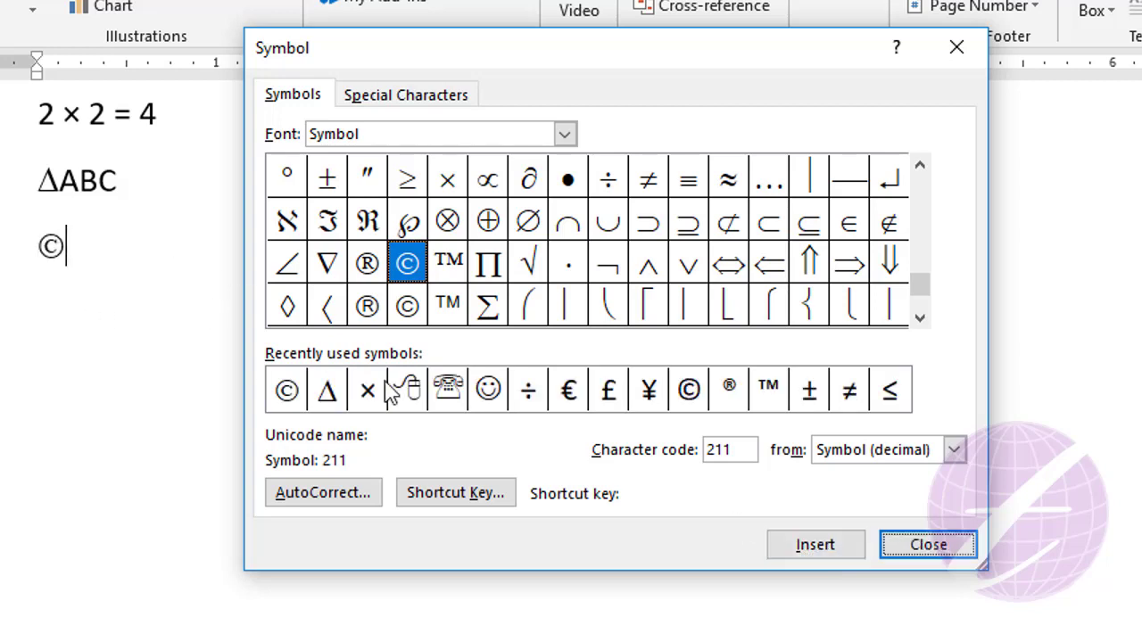
Step: Insert the Wingdings telephone glyph ☎ right after the © sign and close the Symbol dialog
left_click(564, 134)
scroll(564, 259, "down", 10)
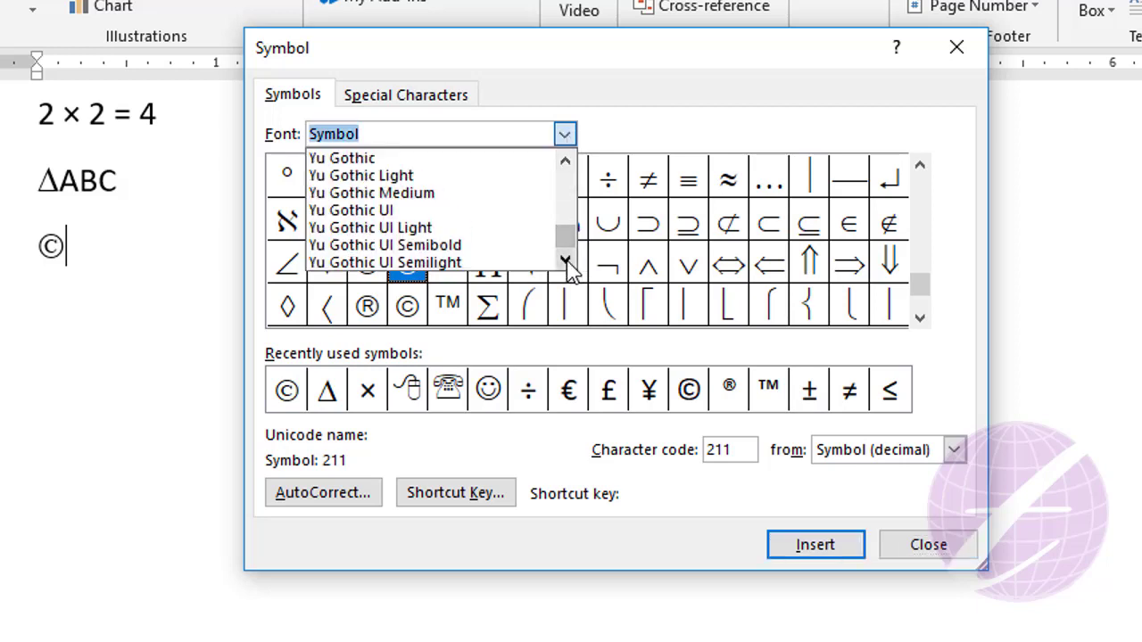
left_click(565, 163)
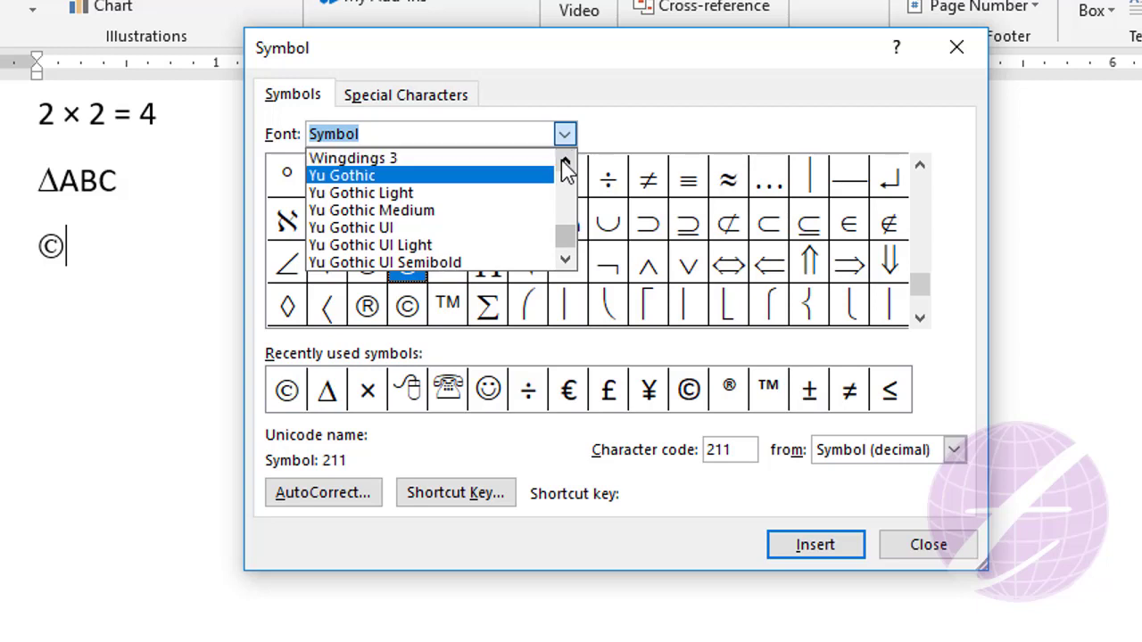
left_click(565, 163)
left_click(564, 163)
left_click(565, 163)
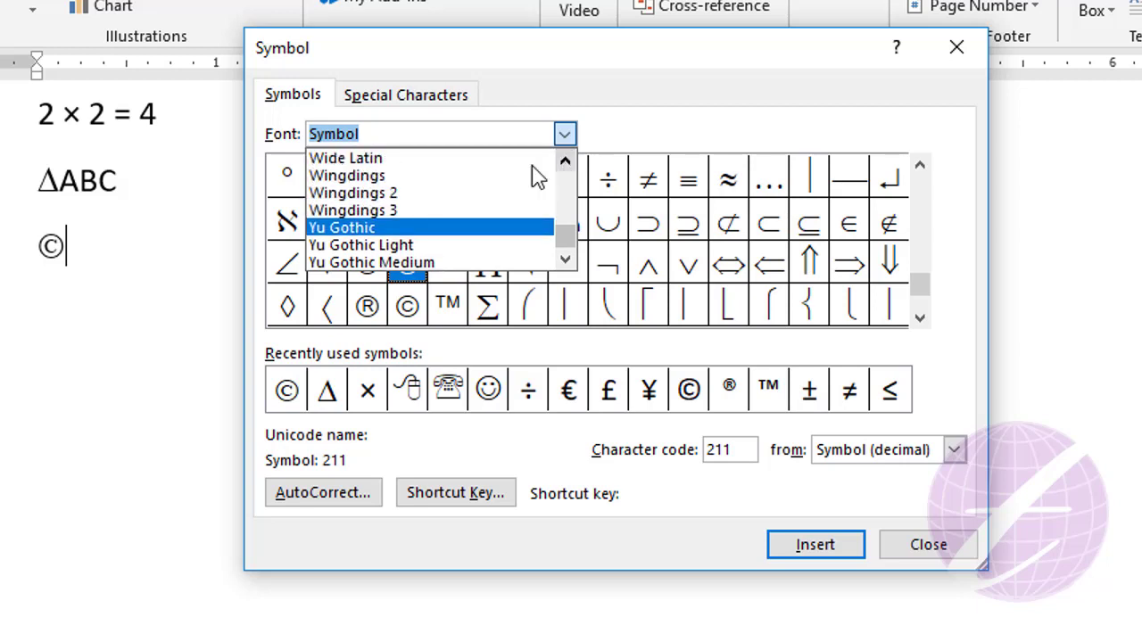
left_click(394, 177)
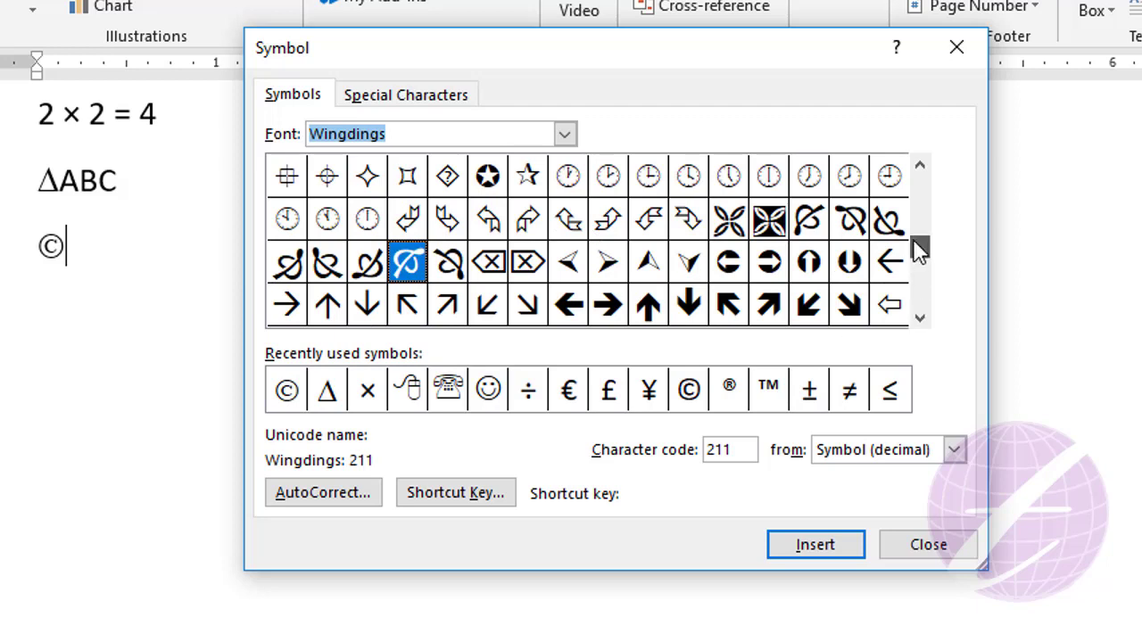
left_click_drag(918, 253, 918, 178)
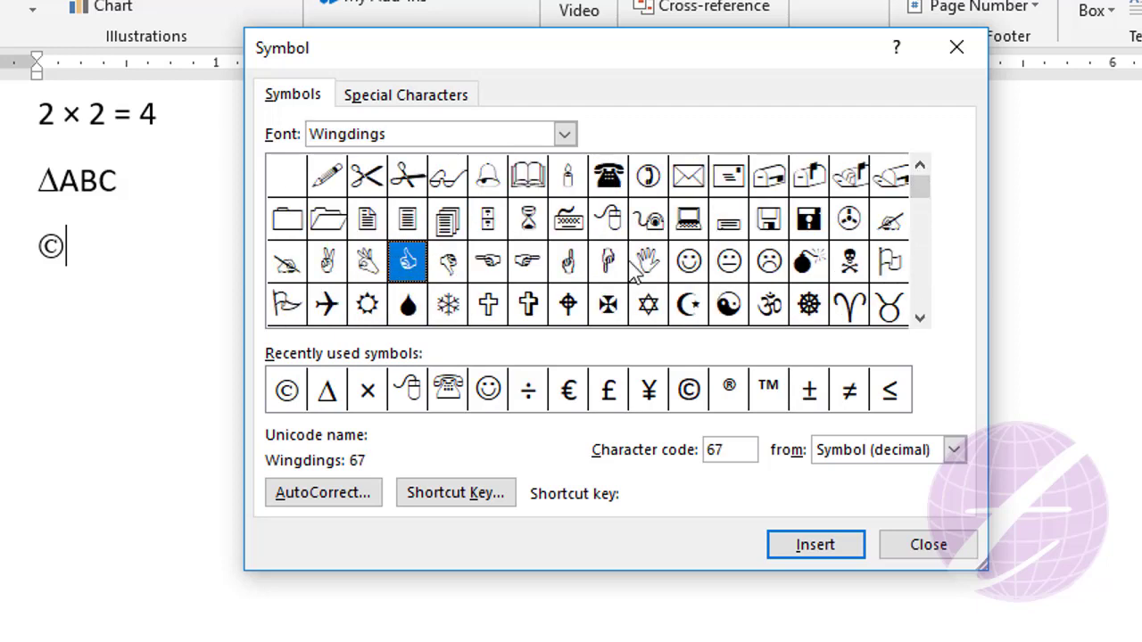
left_click(607, 177)
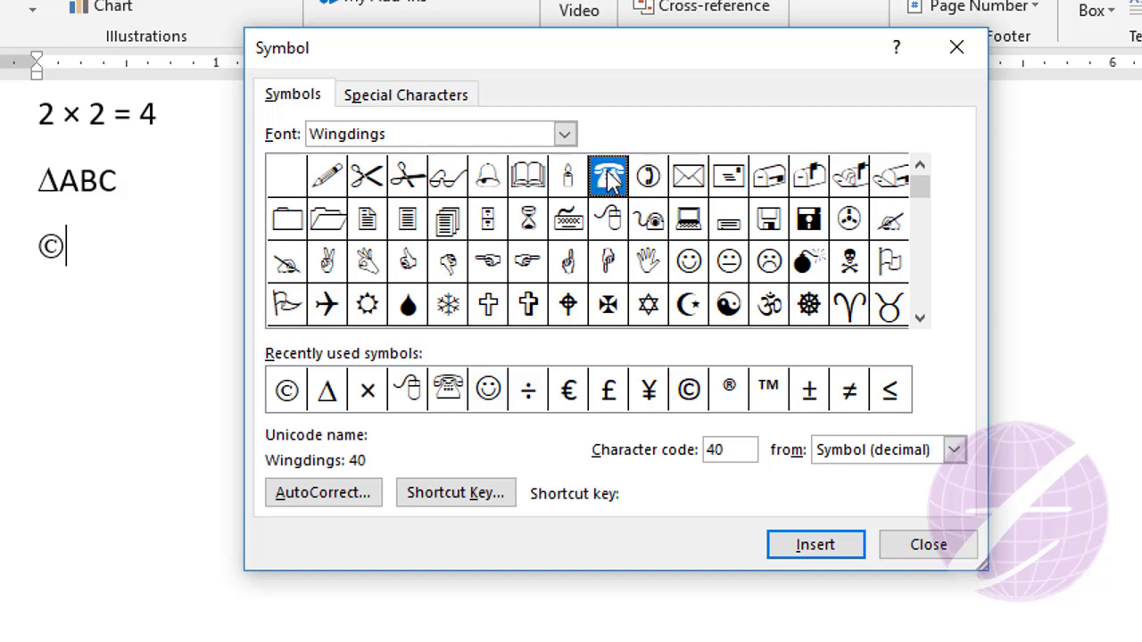
left_click(826, 545)
left_click(937, 564)
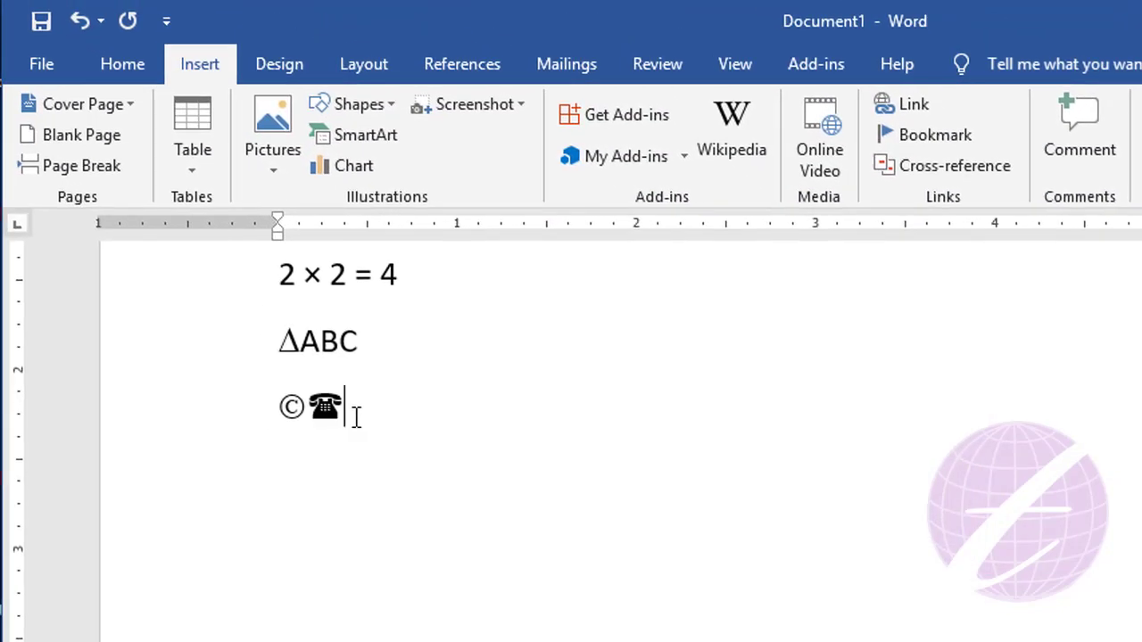
Step: Enlarge the selected © and telephone symbols to font size 80, then delete both of them
left_click_drag(355, 417, 252, 405)
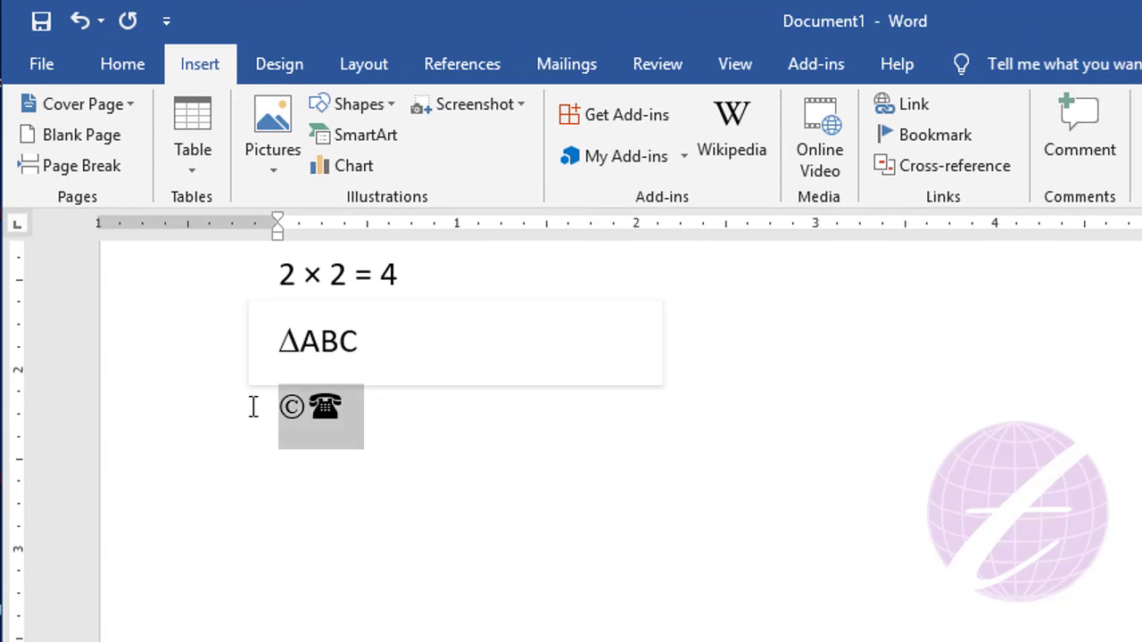
left_click(122, 64)
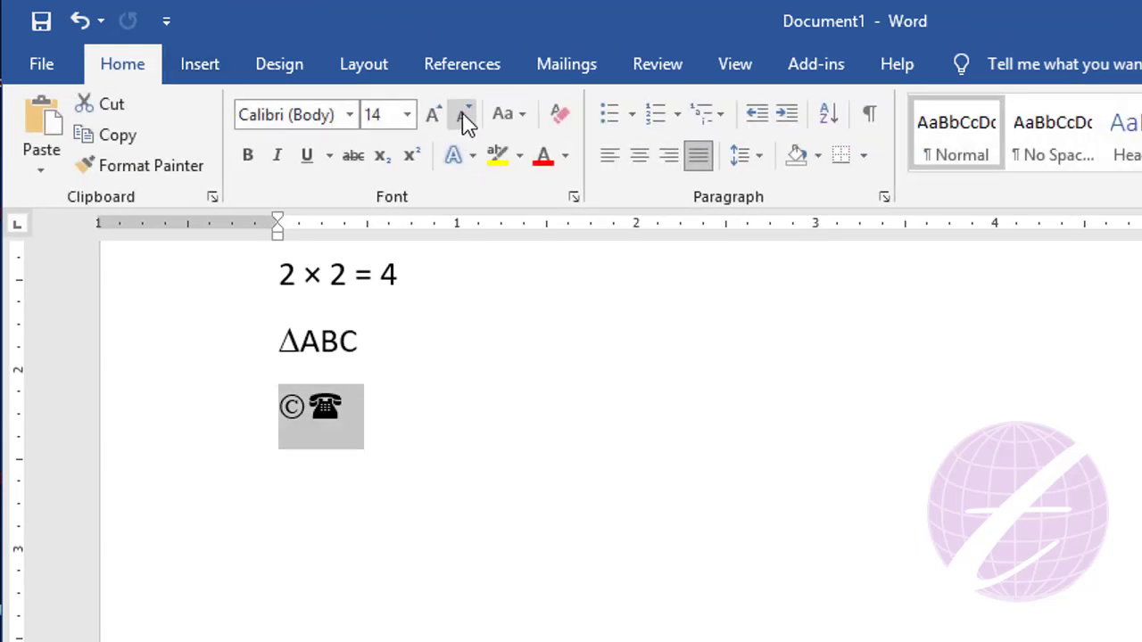
left_click(433, 116)
left_click(433, 116)
left_click(433, 116)
left_click(433, 116)
left_click(434, 116)
left_click(434, 116)
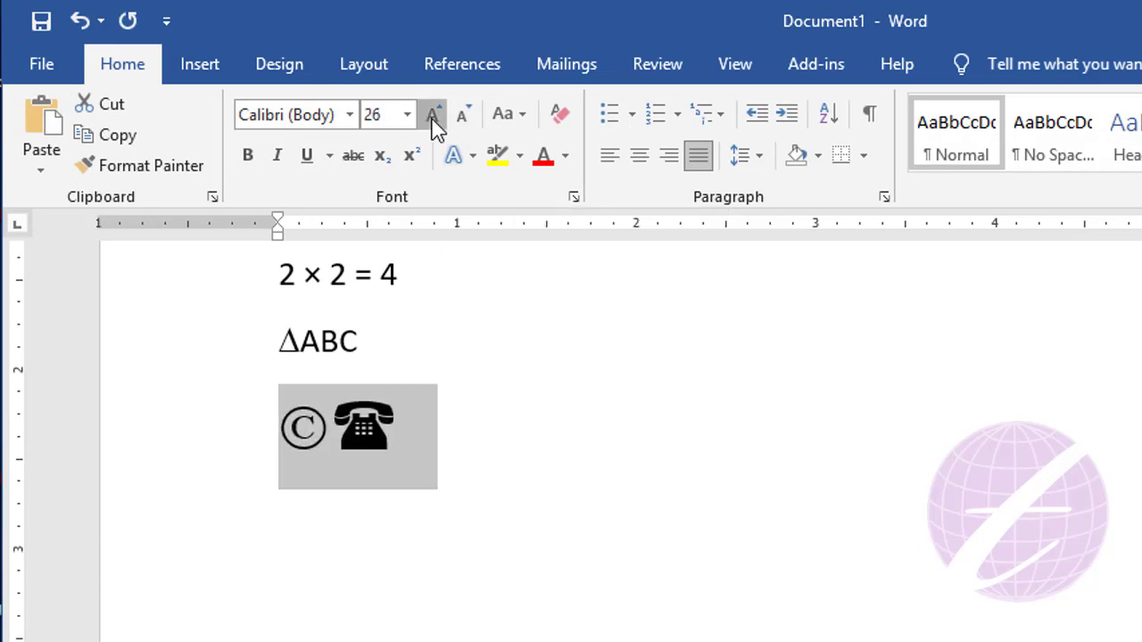
left_click(433, 116)
left_click(433, 116)
left_click(433, 116)
left_click(433, 116)
left_click(433, 116)
left_click(730, 525)
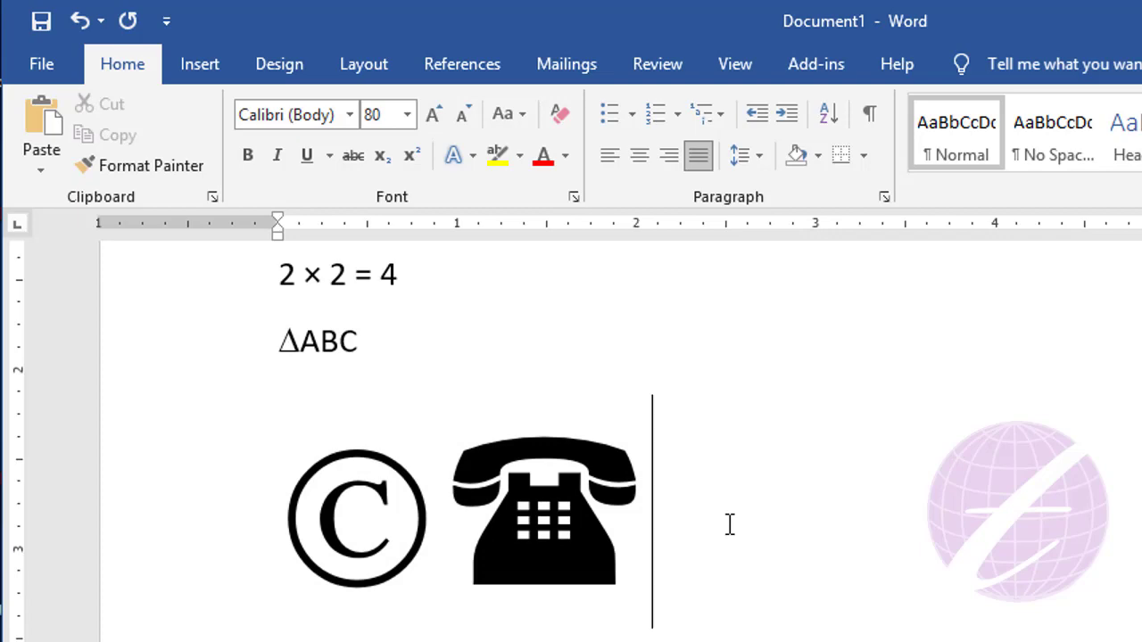
key("BackSpace")
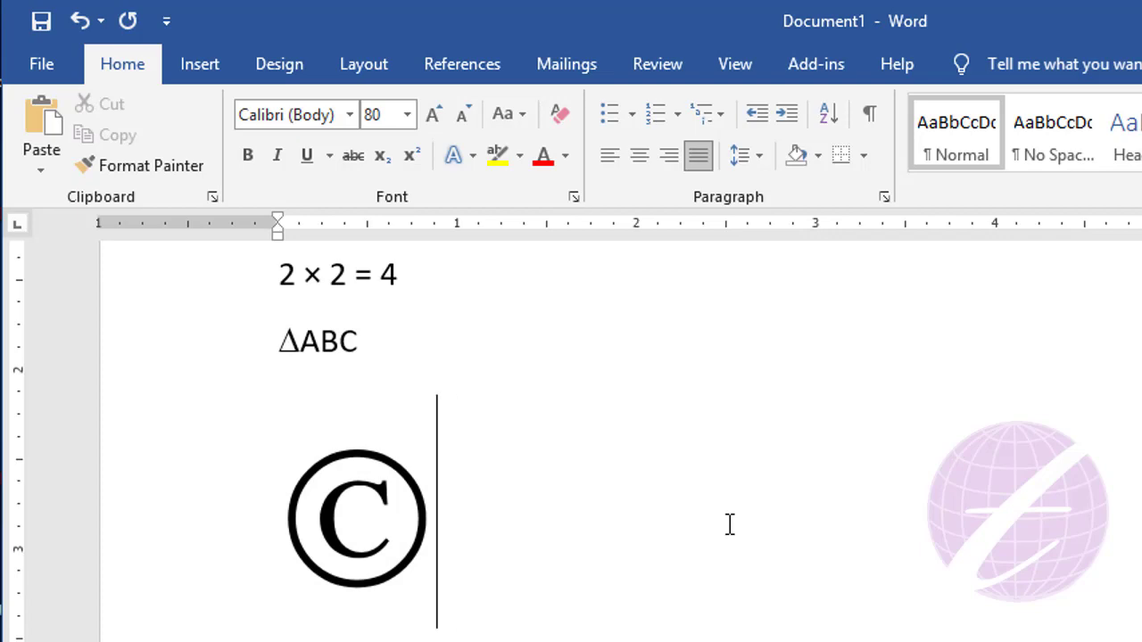
key("BackSpace")
key("BackSpace")
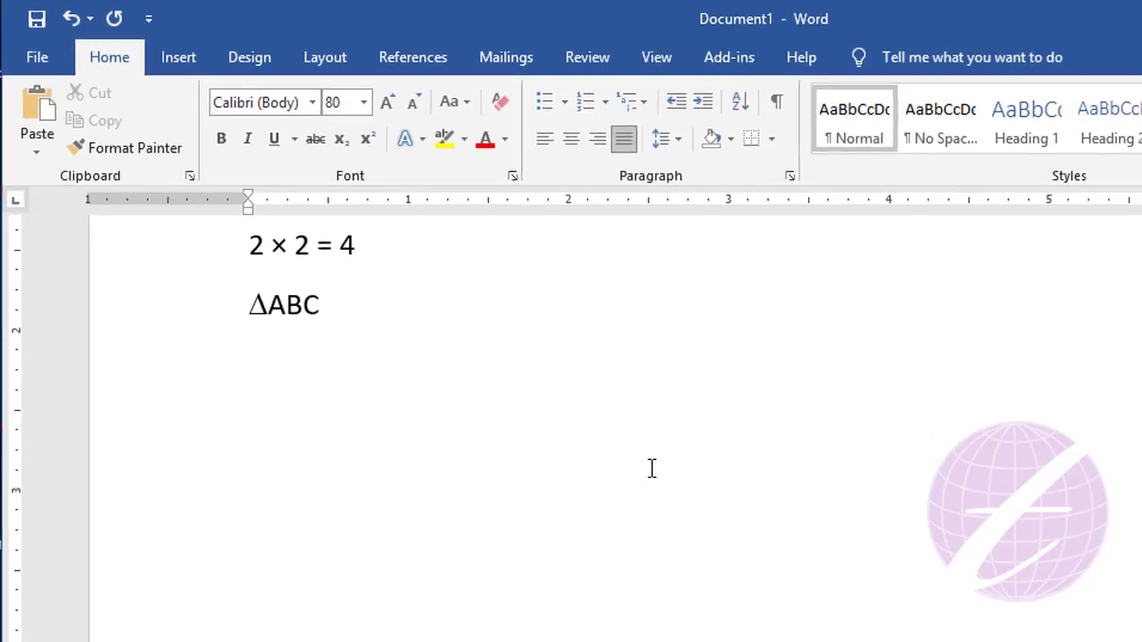